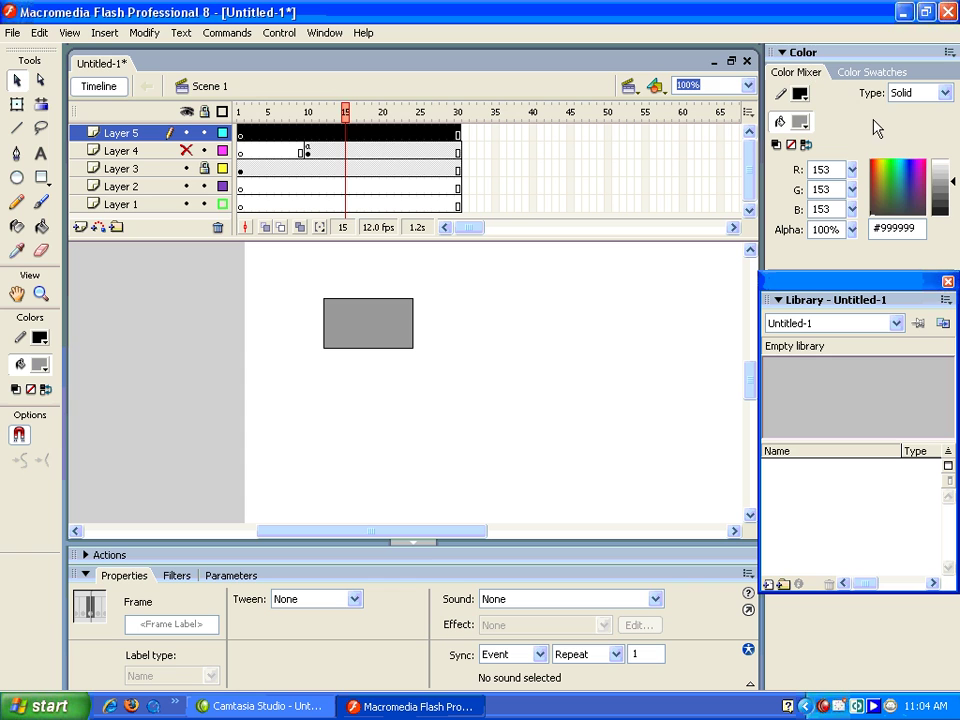
# Set the fill type to Radial in the Color Mixer and review its overflow options, leaving the overflow mode as it is.
pyautogui.click(945, 92)
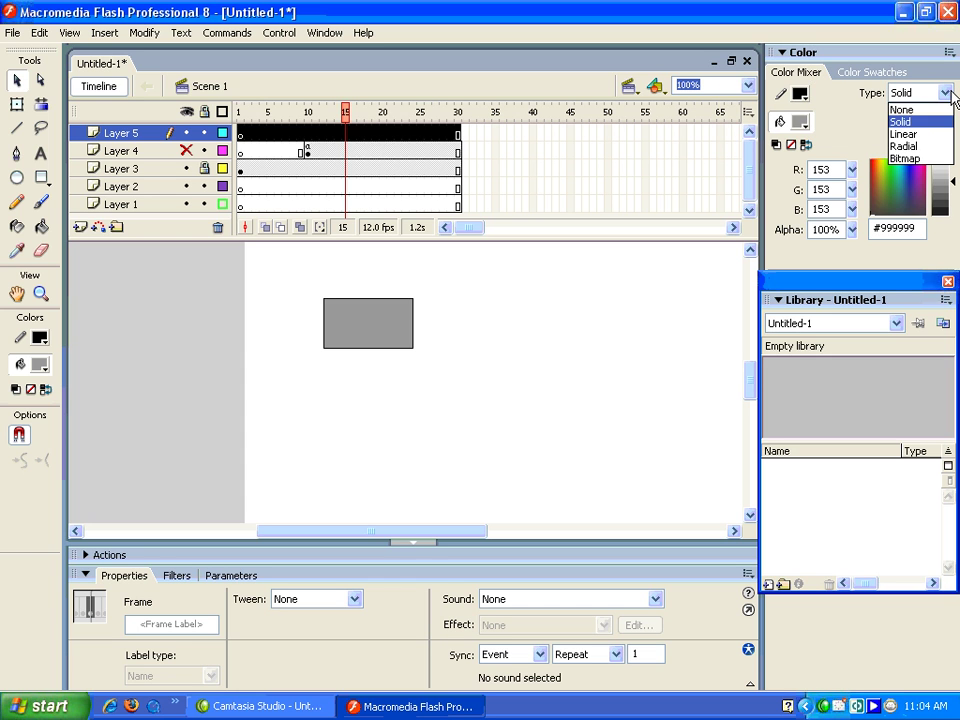
pyautogui.click(928, 146)
pyautogui.click(947, 114)
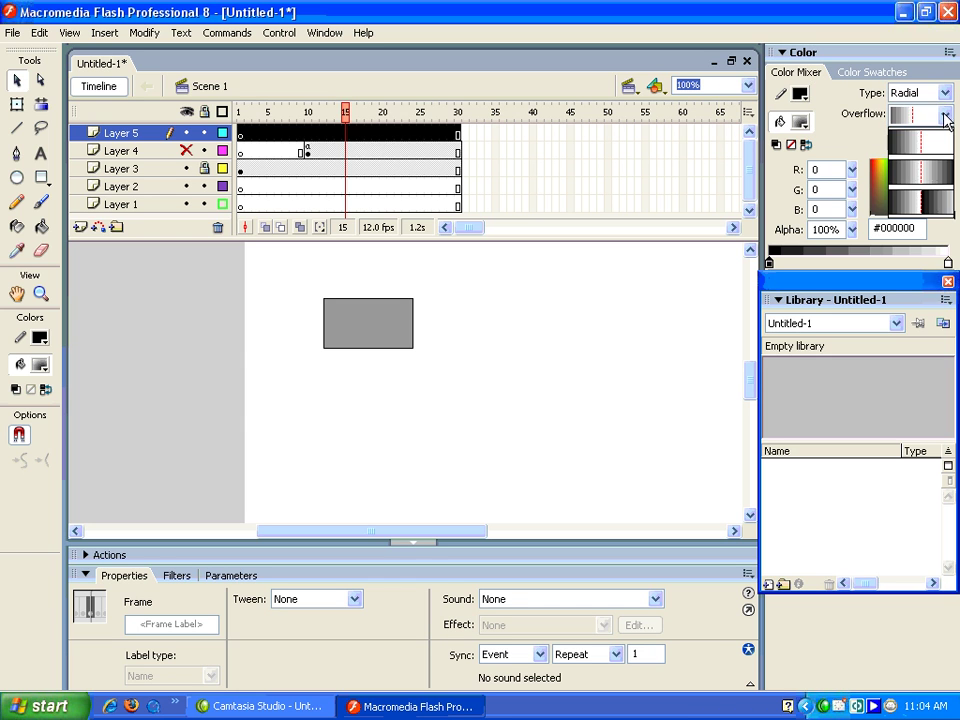
pyautogui.click(908, 148)
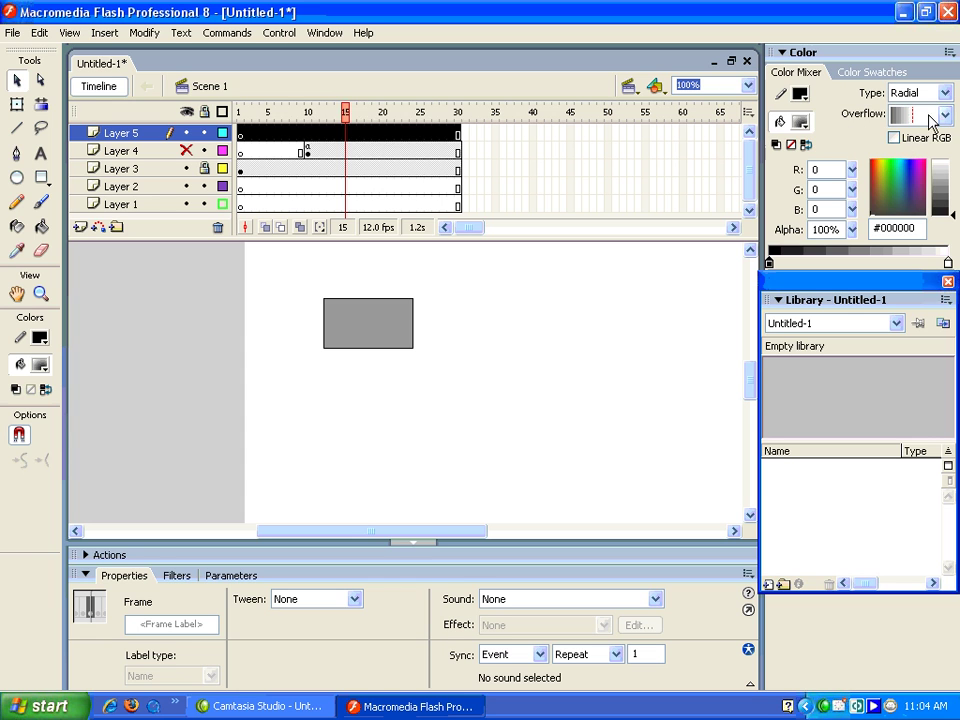
pyautogui.click(945, 92)
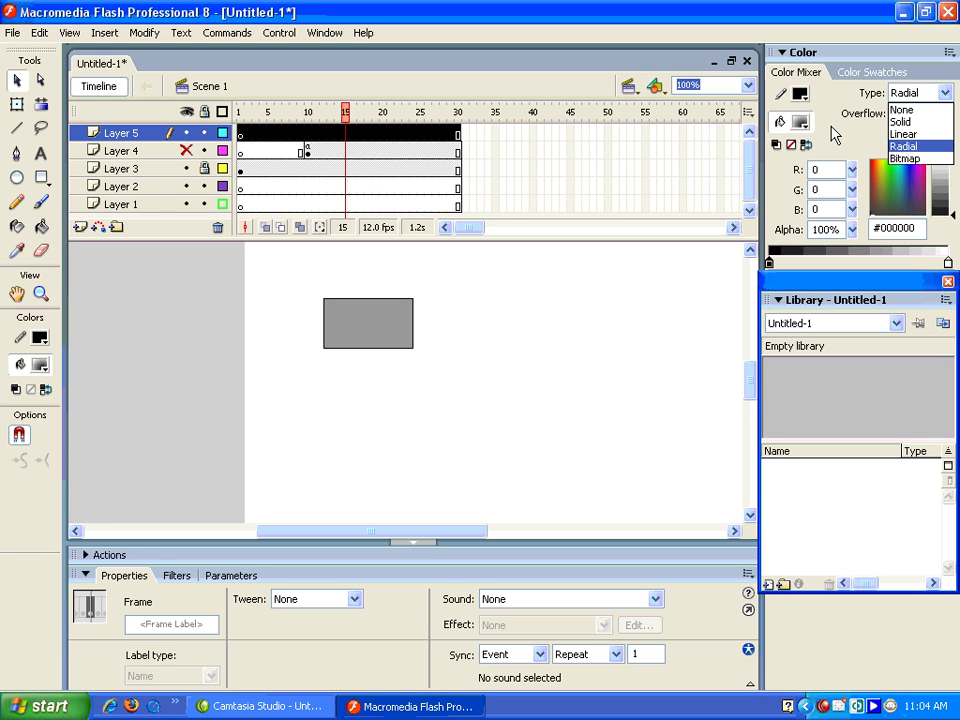
pyautogui.press('Return')
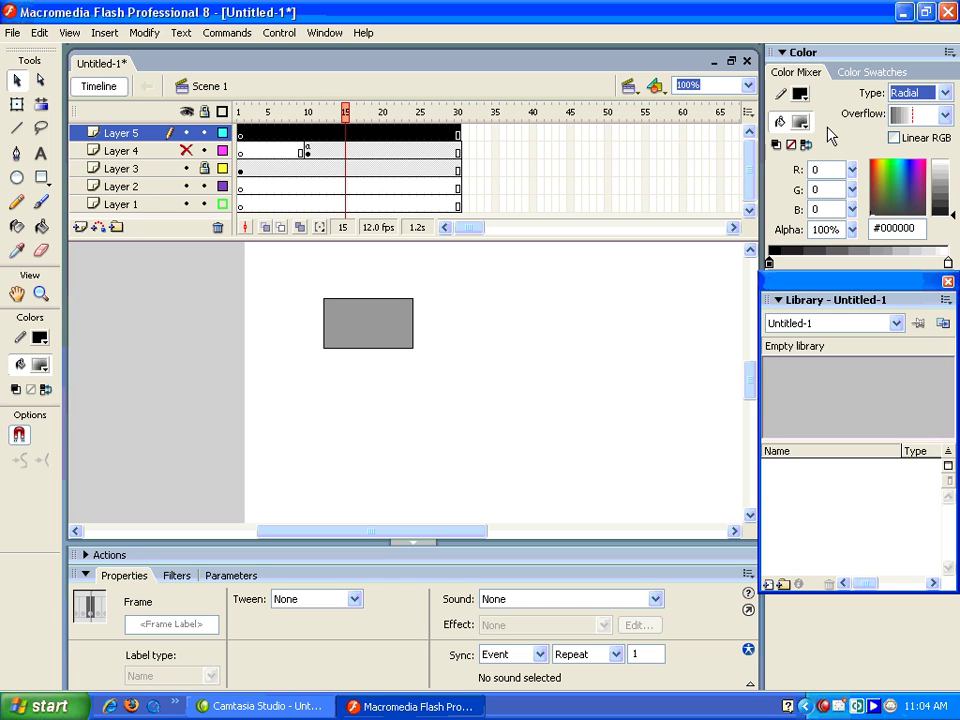
# Move the floating Library panel slightly up against the Color Mixer and check its list of open documents.
pyautogui.click(845, 285)
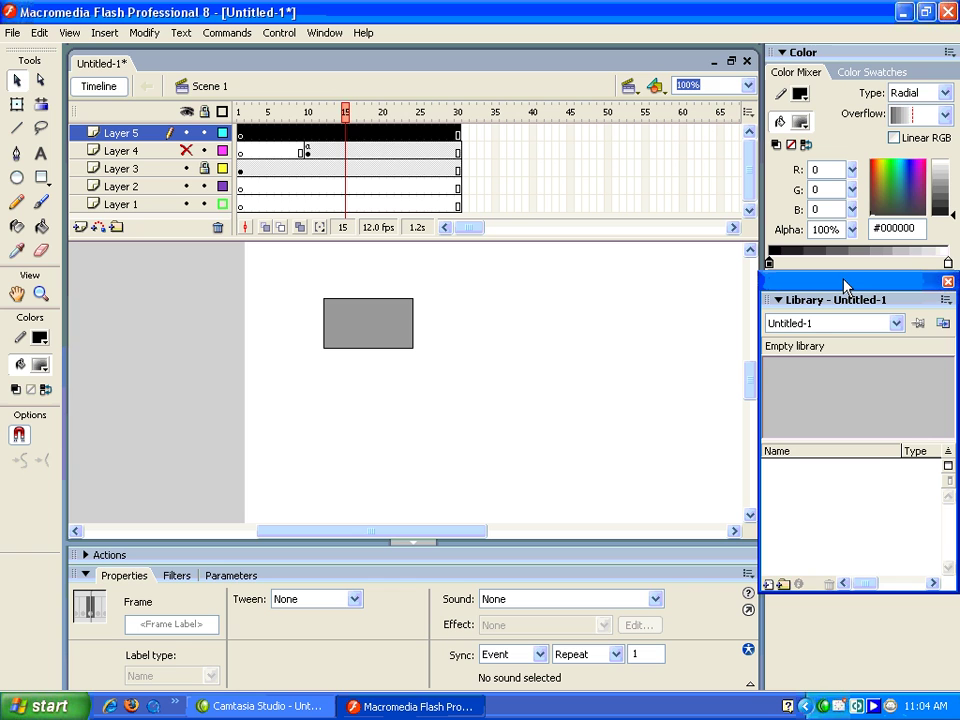
pyautogui.moveTo(853, 272); pyautogui.dragTo(860, 257)
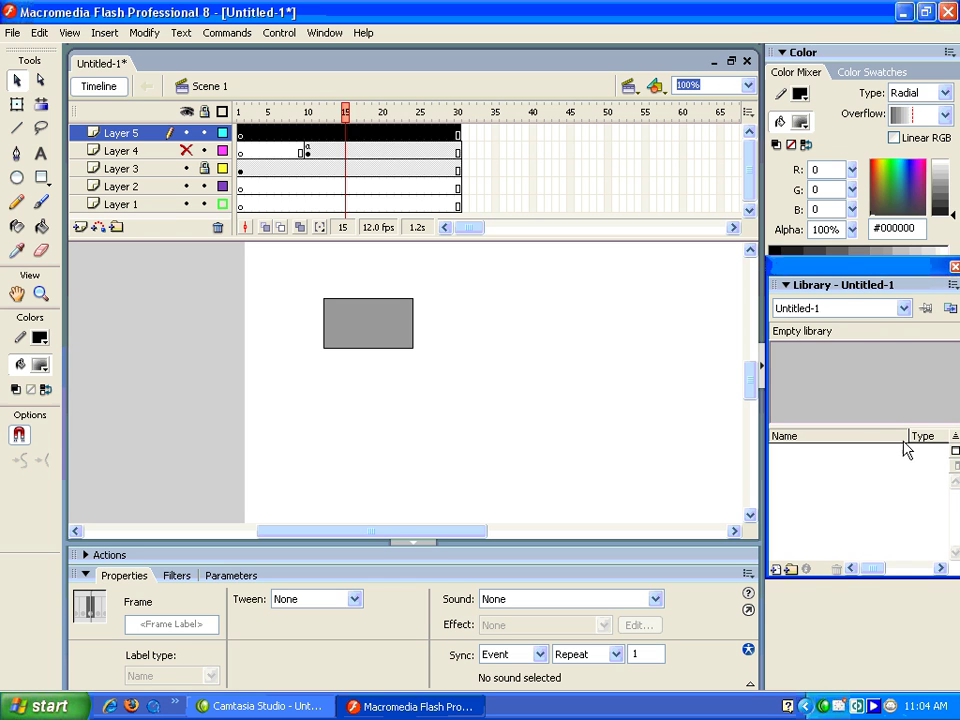
pyautogui.click(900, 308)
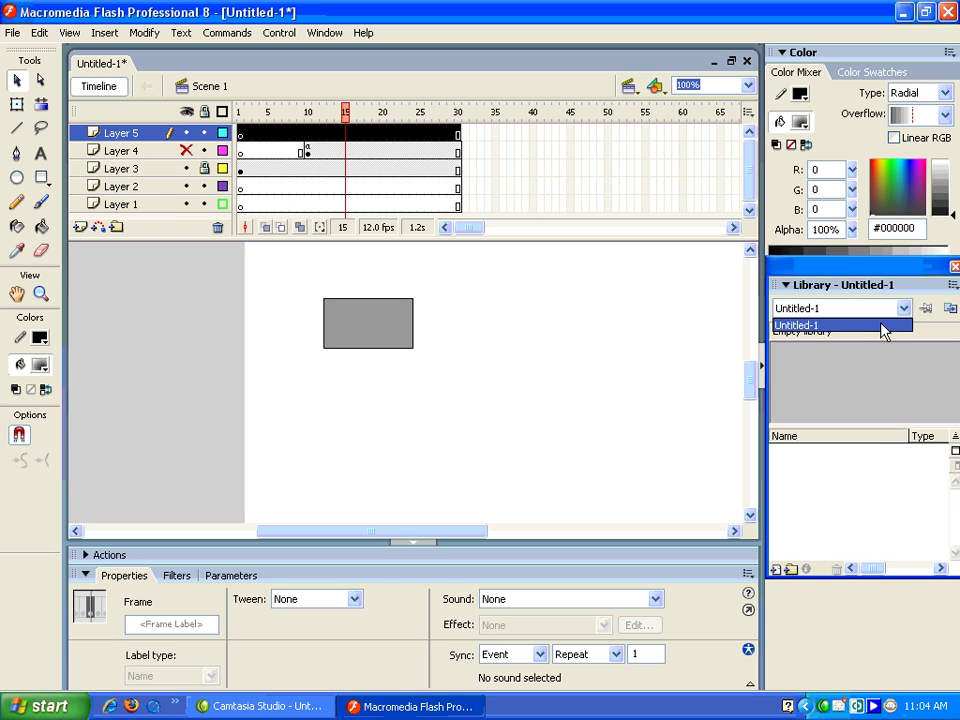
pyautogui.click(880, 325)
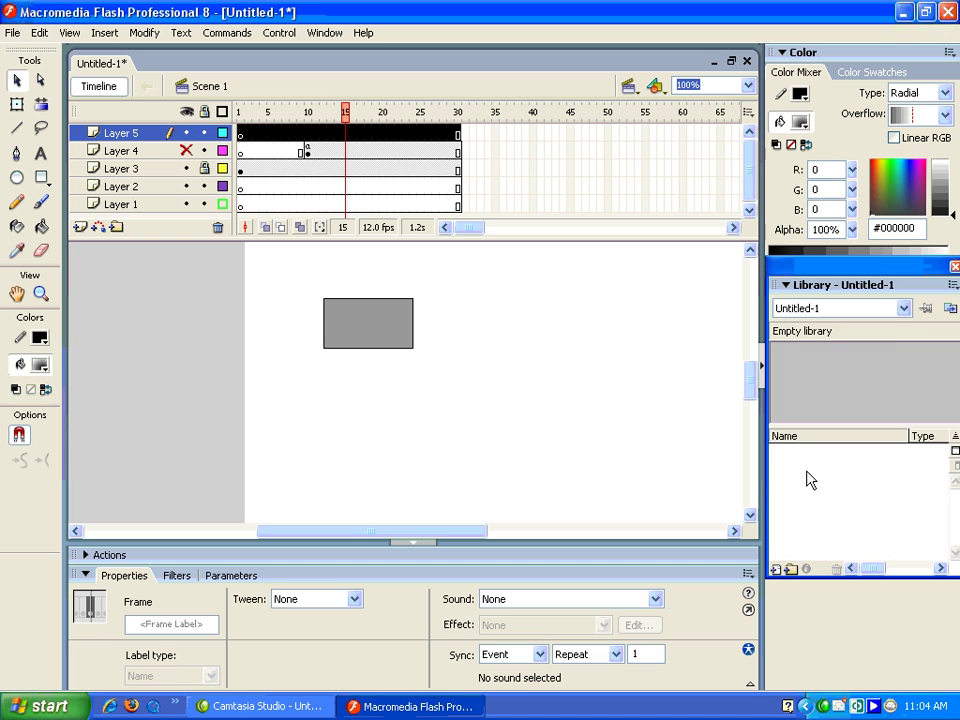
pyautogui.rightClick(911, 497)
pyautogui.click(921, 497)
# Examine the stage around the gray rectangle and the ActionScript function list in the Actions panel.
pyautogui.moveTo(579, 310); pyautogui.dragTo(441, 400)
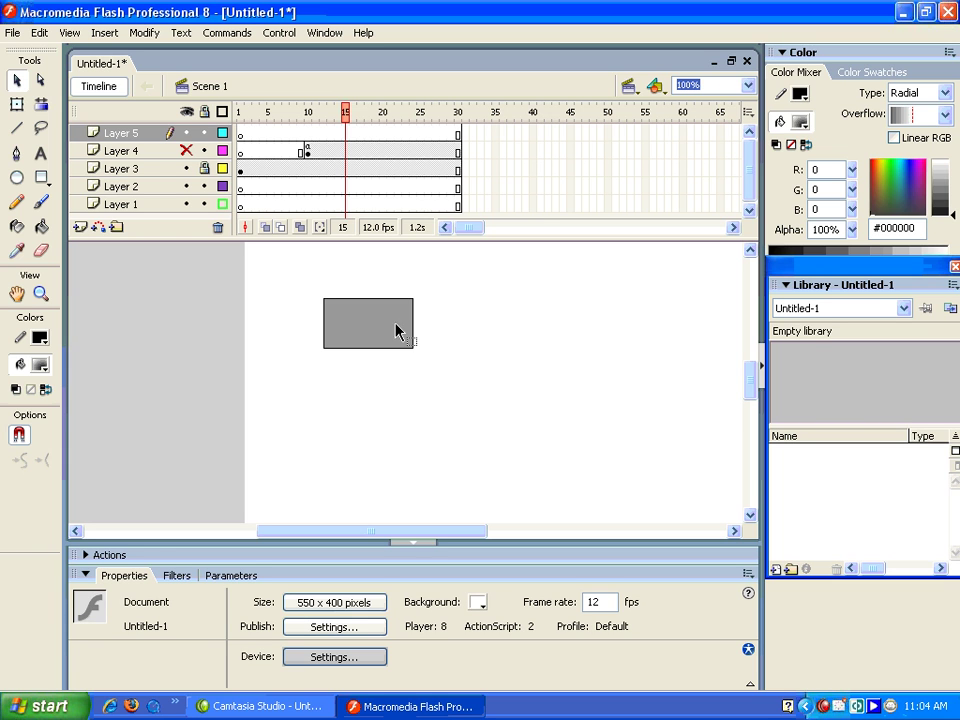
pyautogui.moveTo(577, 310); pyautogui.dragTo(274, 381)
pyautogui.moveTo(312, 422); pyautogui.dragTo(652, 290)
pyautogui.moveTo(735, 531); pyautogui.dragTo(735, 531)
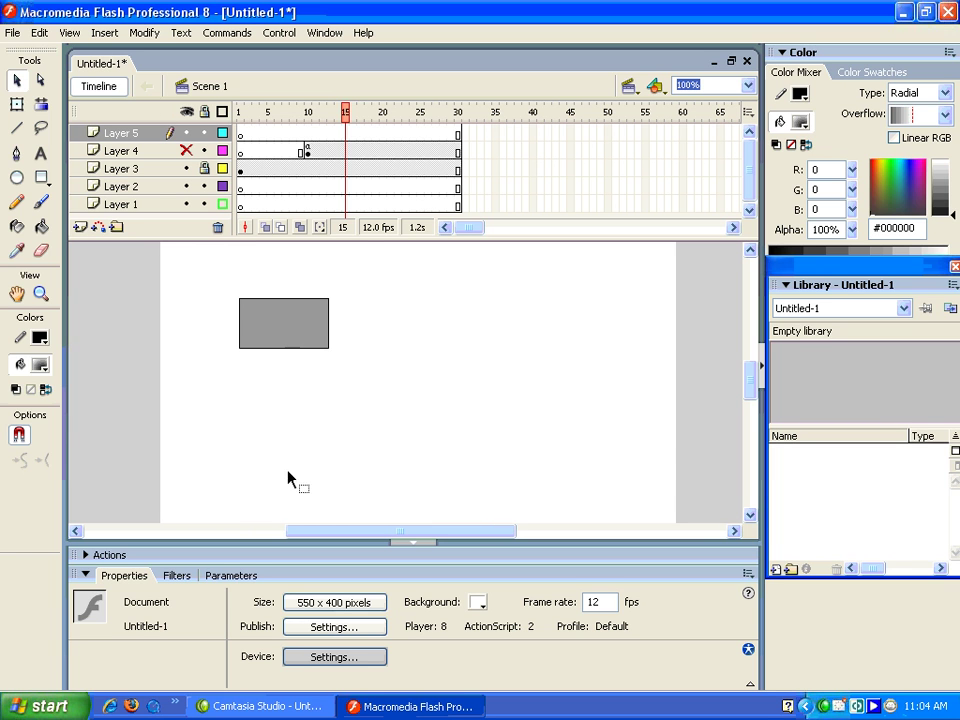
pyautogui.click(225, 556)
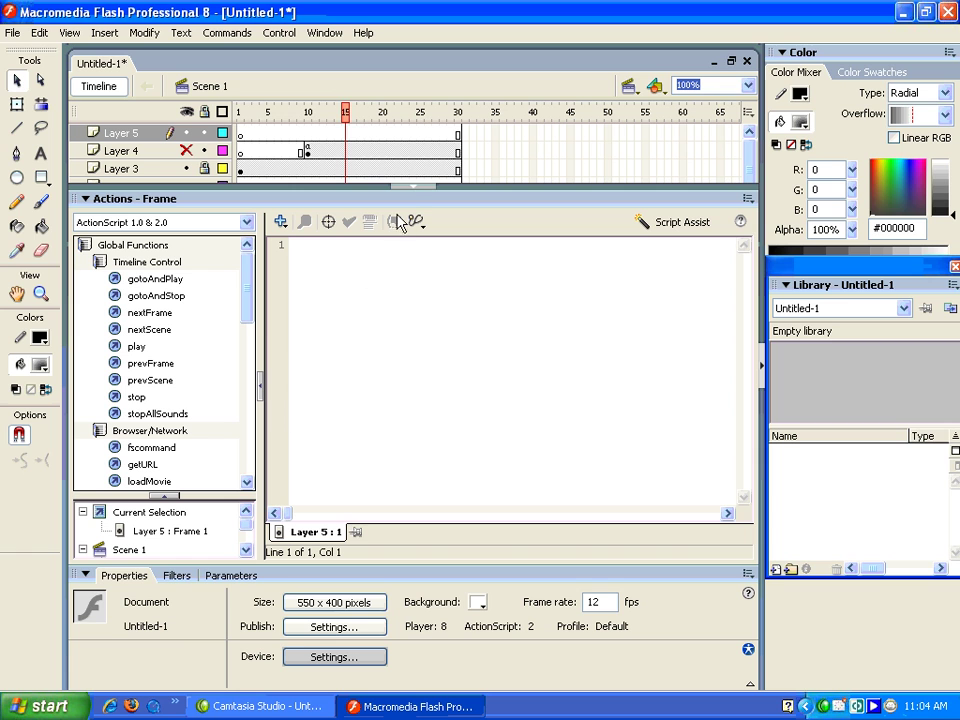
pyautogui.click(153, 203)
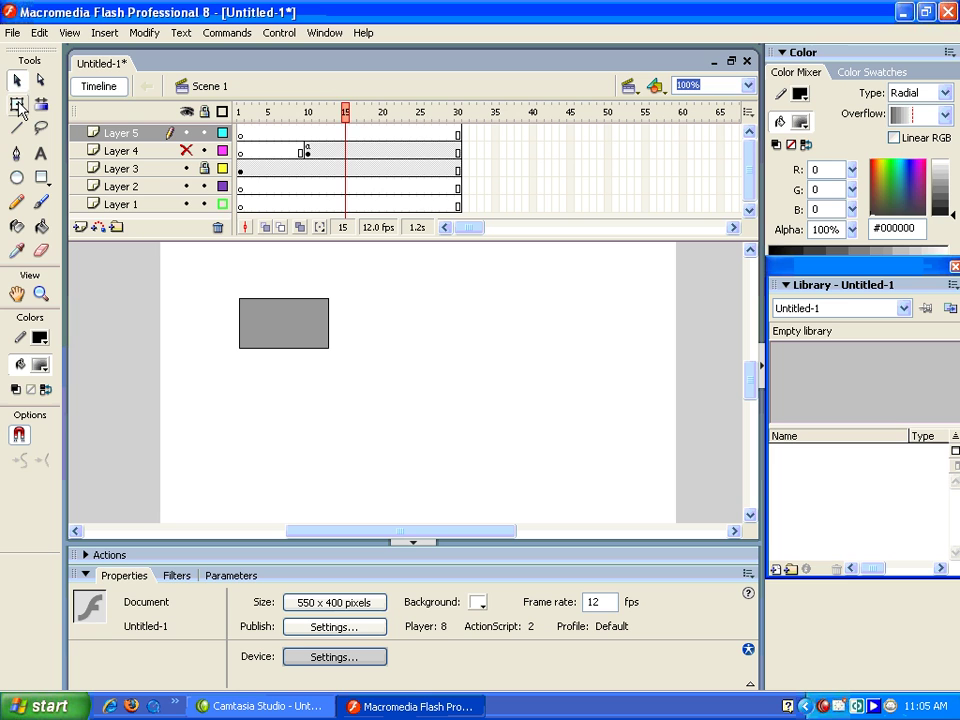
# Examine the options and properties of the Free Transform, Gradient Transform, Line, Lasso, Pen, Text, Oval and Rectangle tools.
pyautogui.click(19, 107)
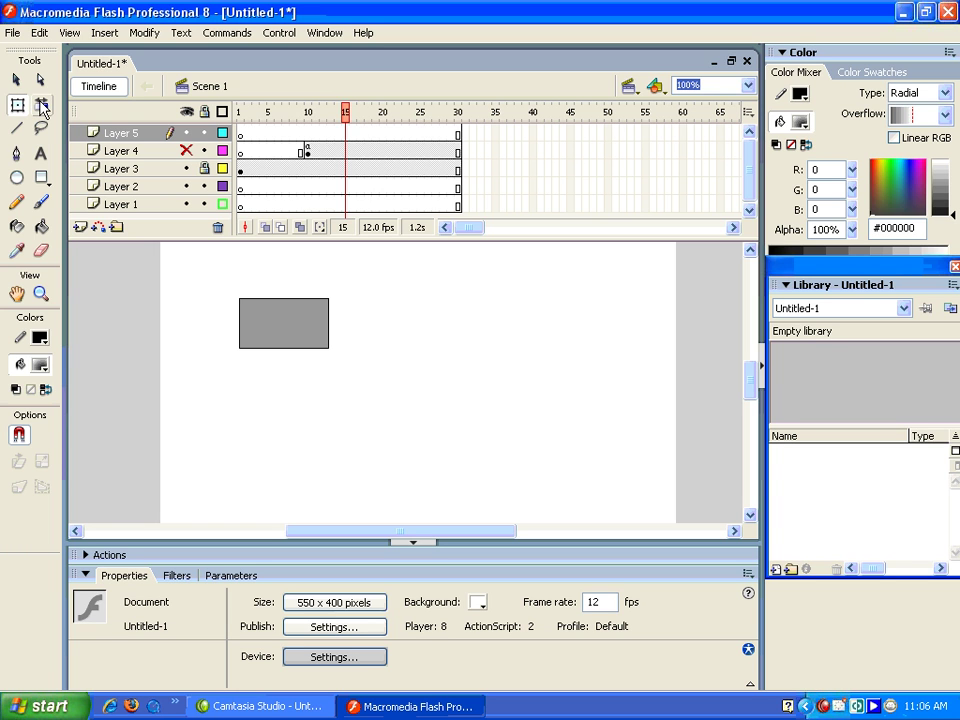
pyautogui.click(42, 109)
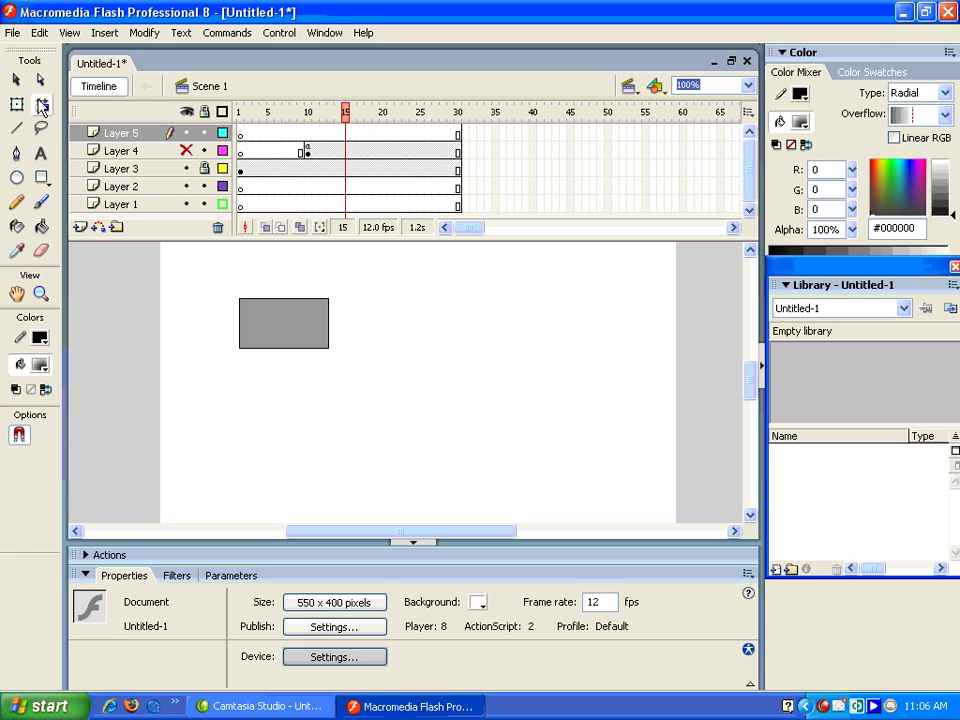
pyautogui.click(41, 105)
pyautogui.click(17, 130)
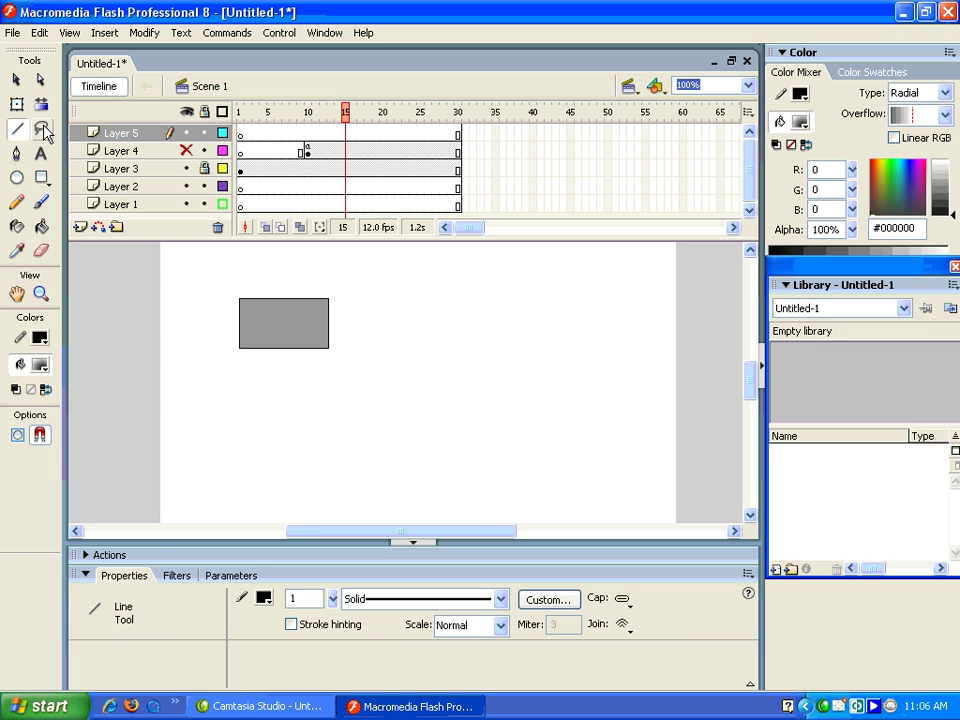
pyautogui.click(42, 129)
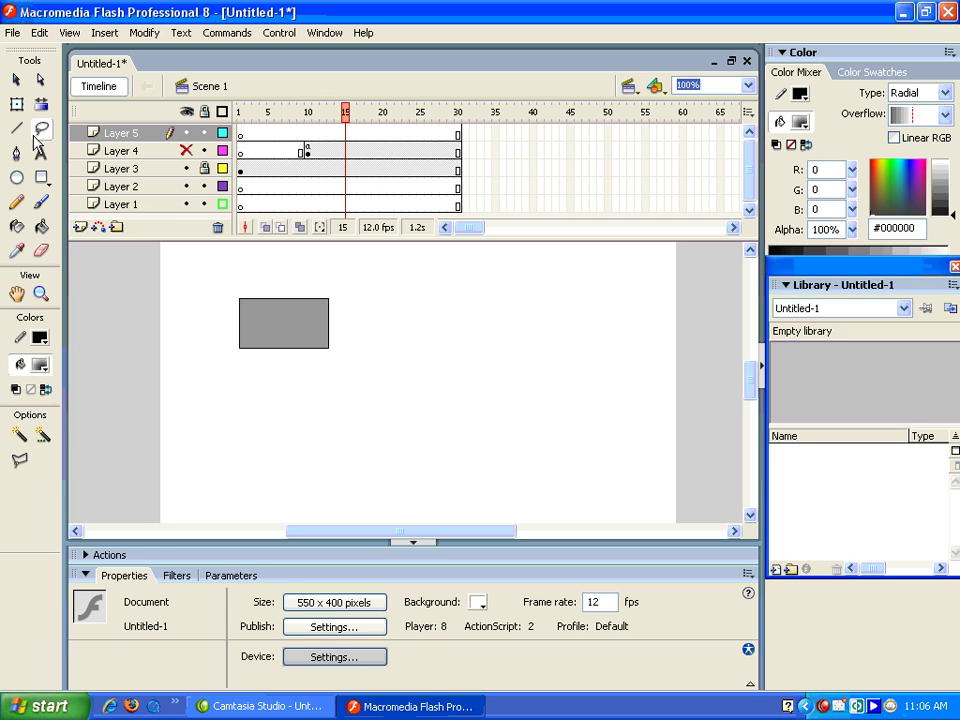
pyautogui.click(18, 155)
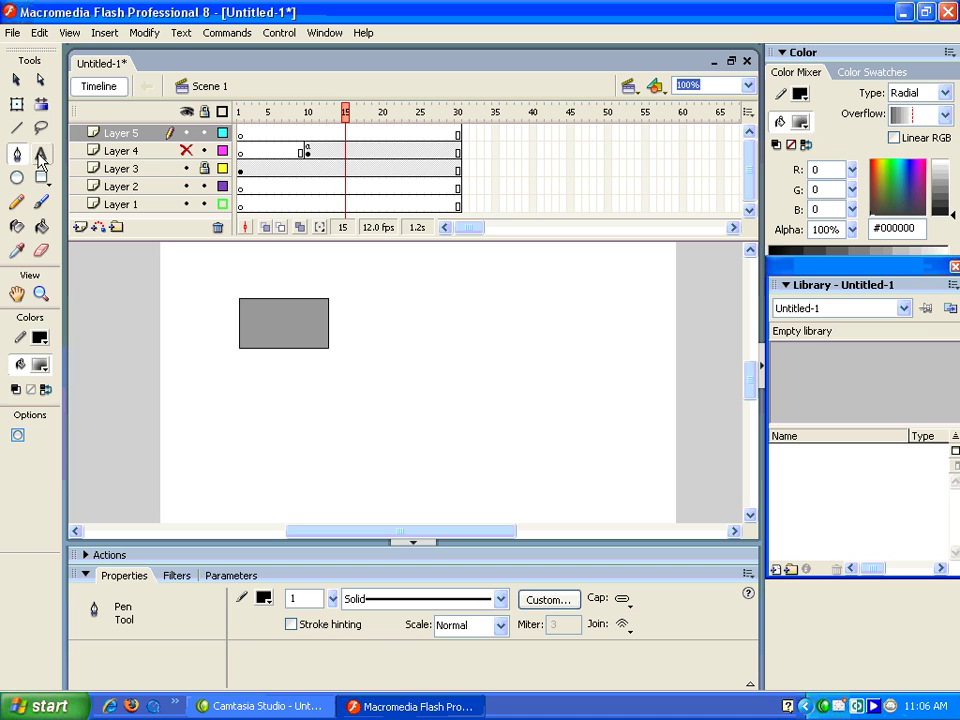
pyautogui.click(41, 157)
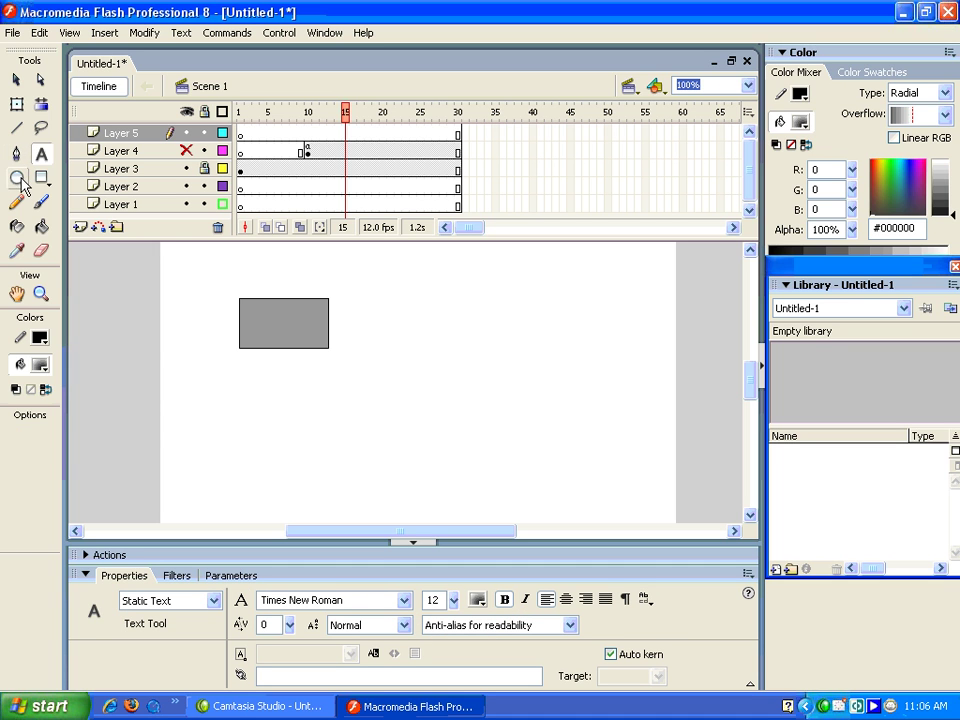
pyautogui.click(18, 179)
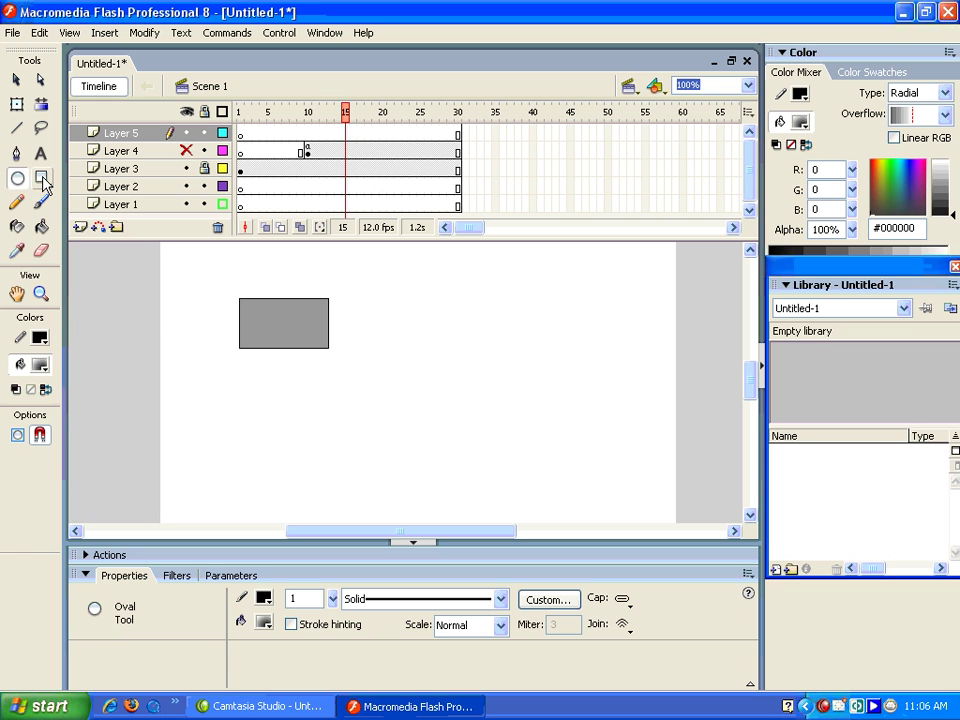
pyautogui.click(42, 180)
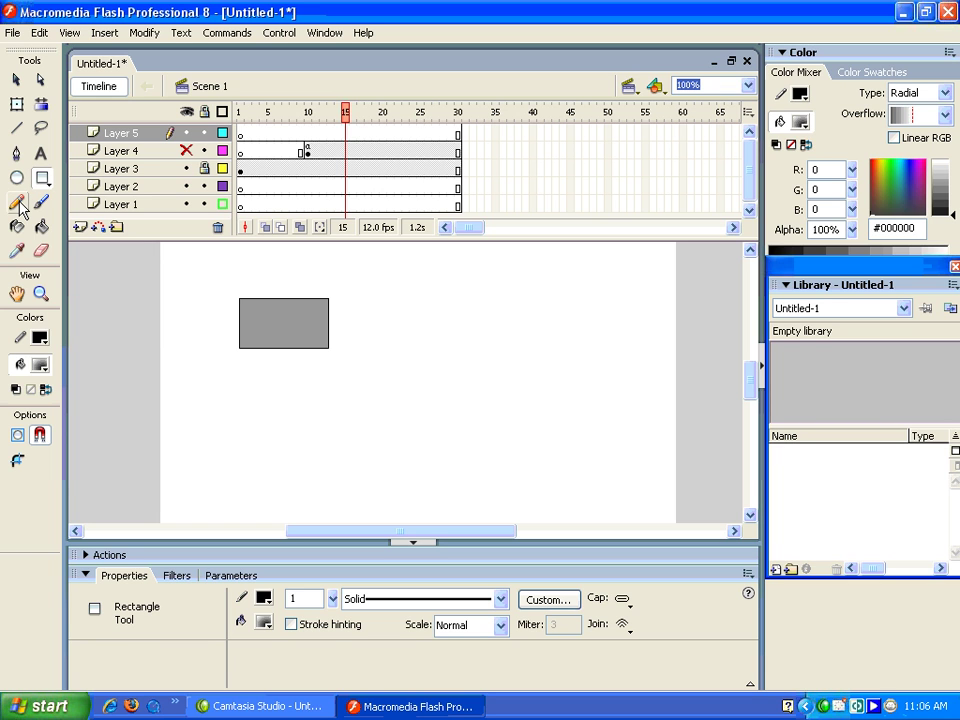
# Examine the options of the Pencil, Brush, Ink Bottle, Paint Bucket, Eyedropper, Eraser, Hand and Zoom tools, ending on the Selection tool.
pyautogui.click(18, 203)
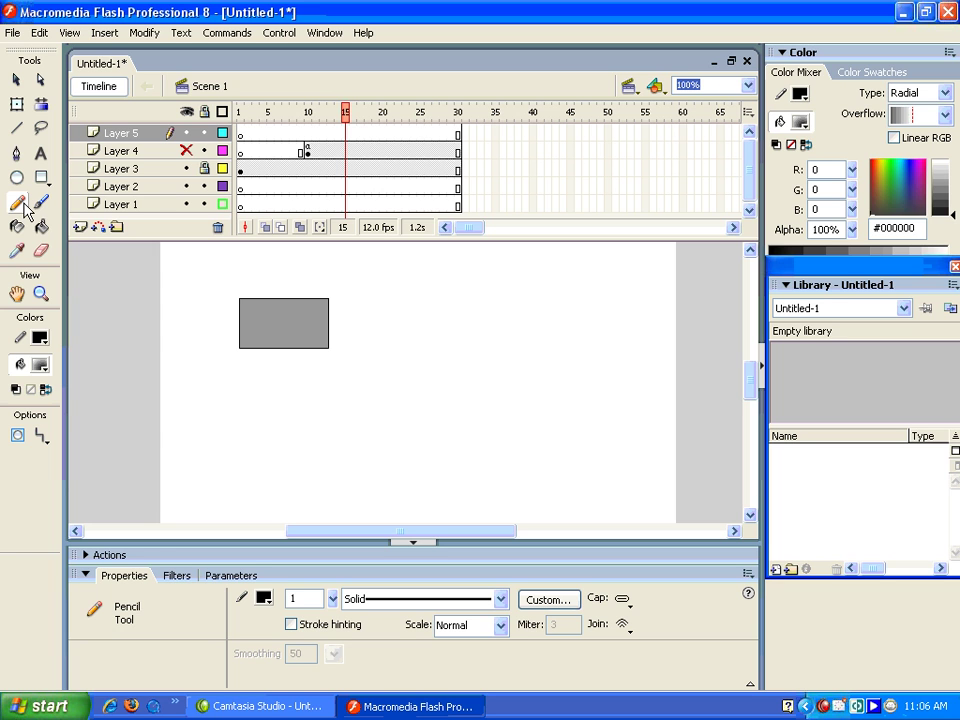
pyautogui.click(43, 204)
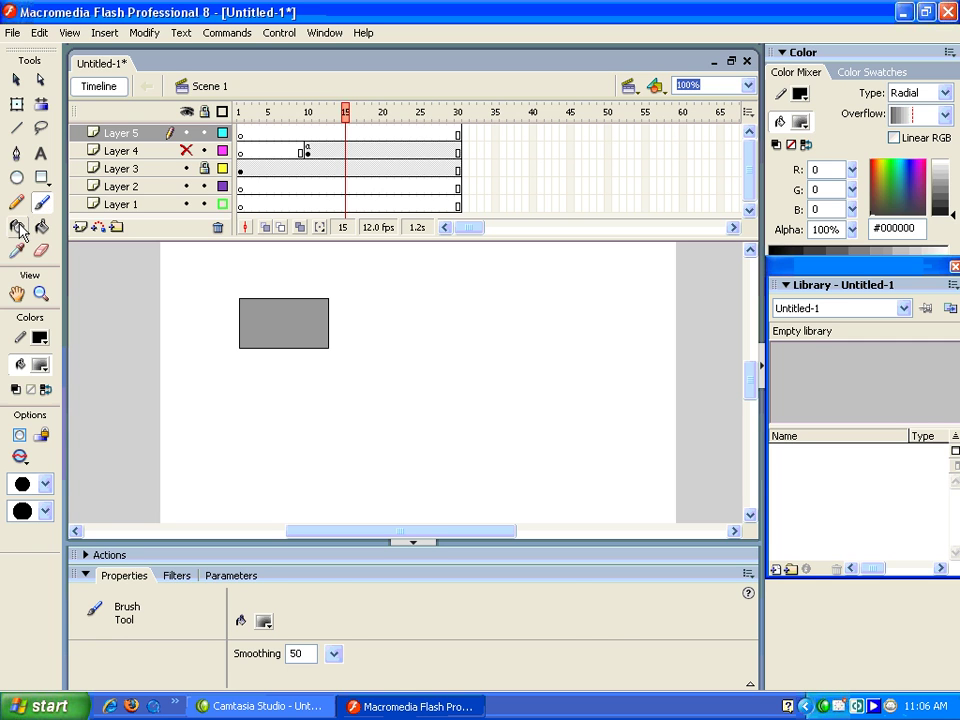
pyautogui.click(19, 228)
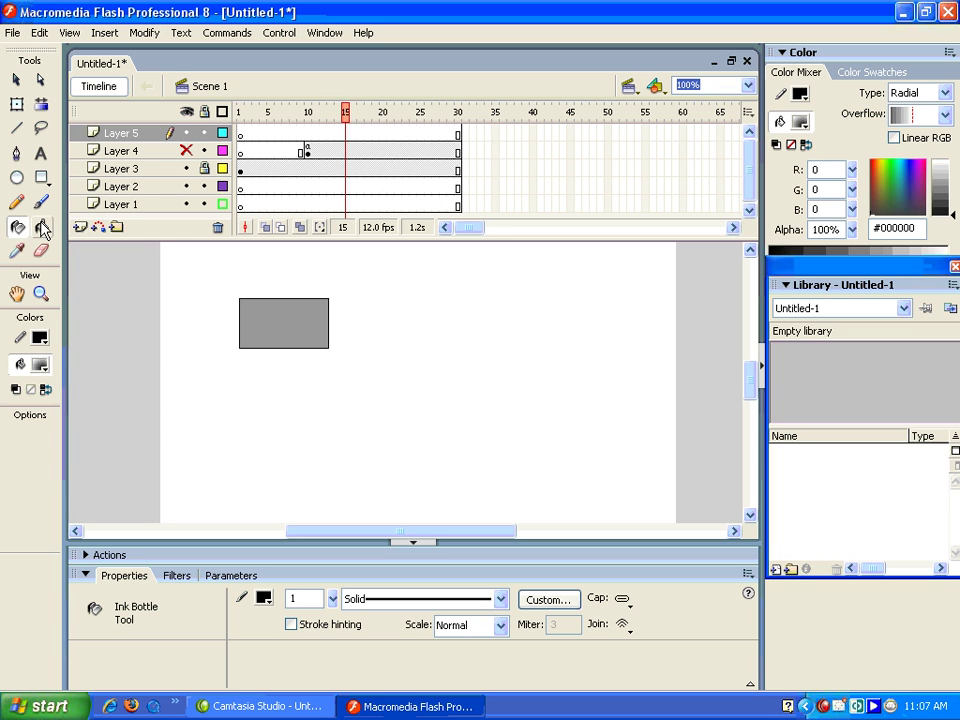
pyautogui.click(42, 228)
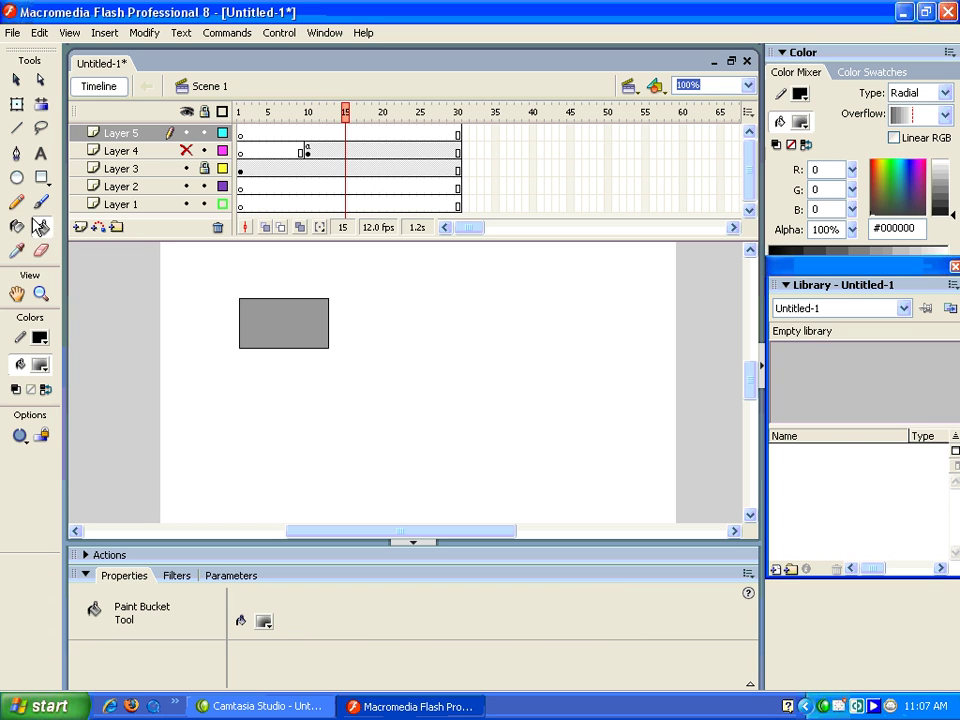
pyautogui.click(19, 252)
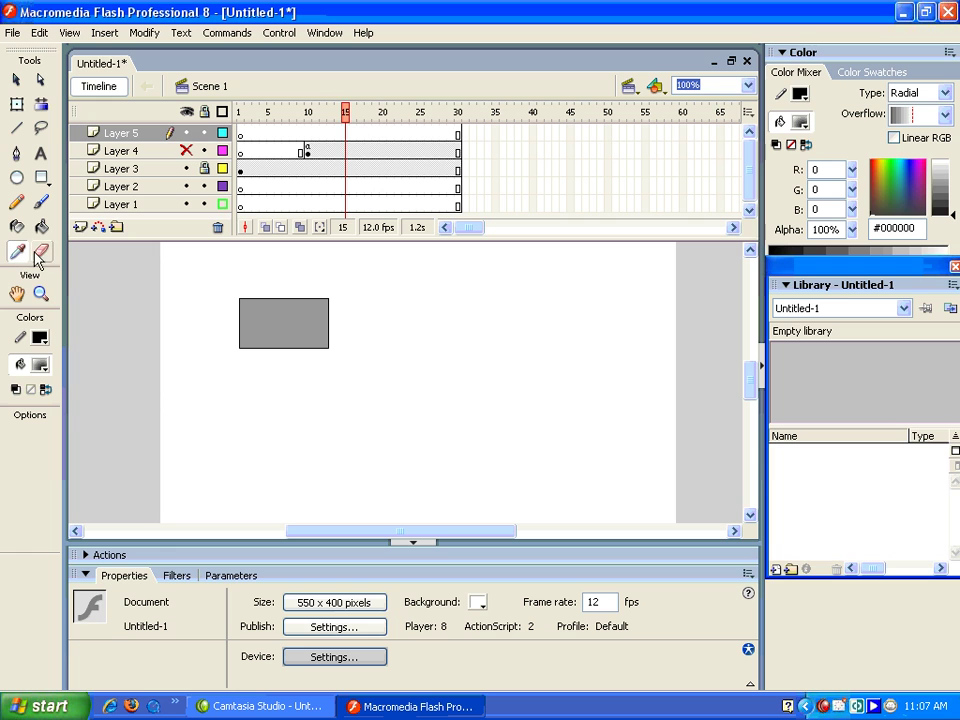
pyautogui.click(42, 253)
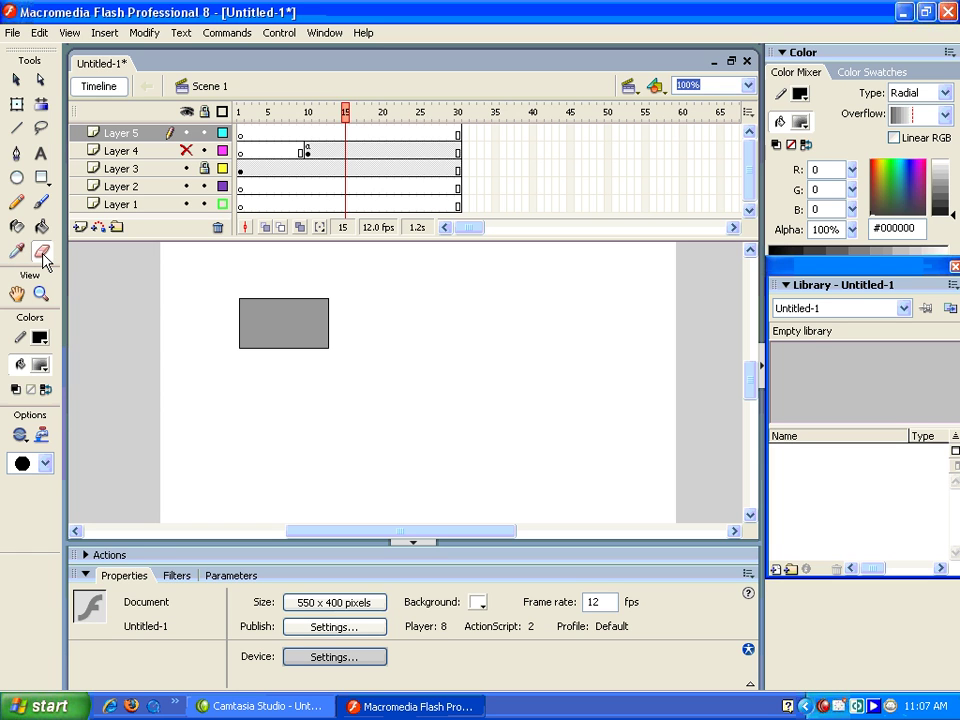
pyautogui.click(18, 294)
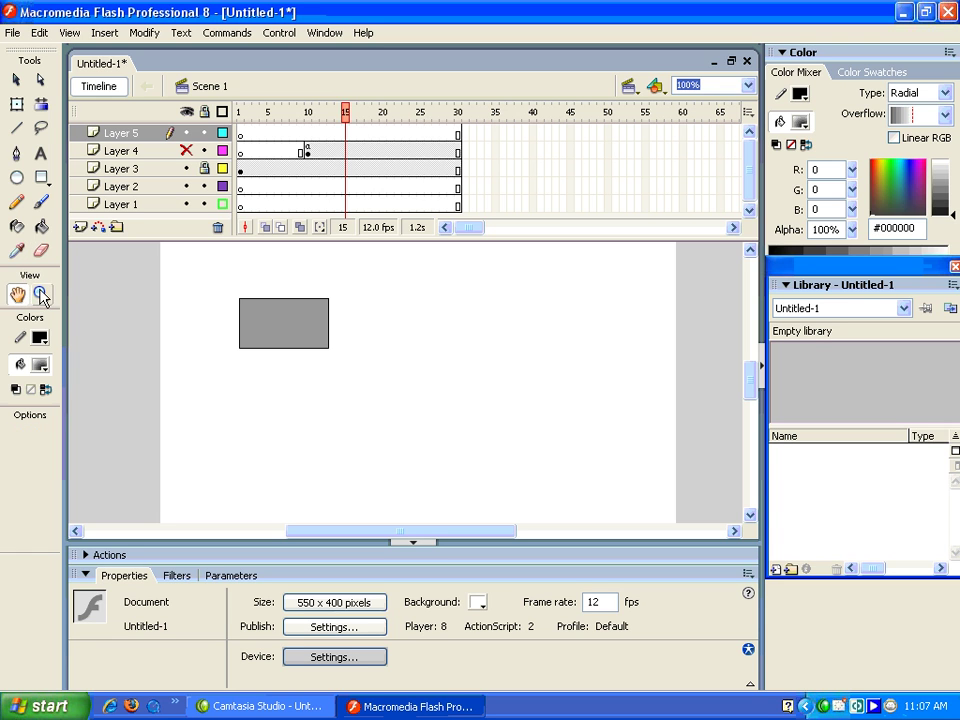
pyautogui.click(40, 294)
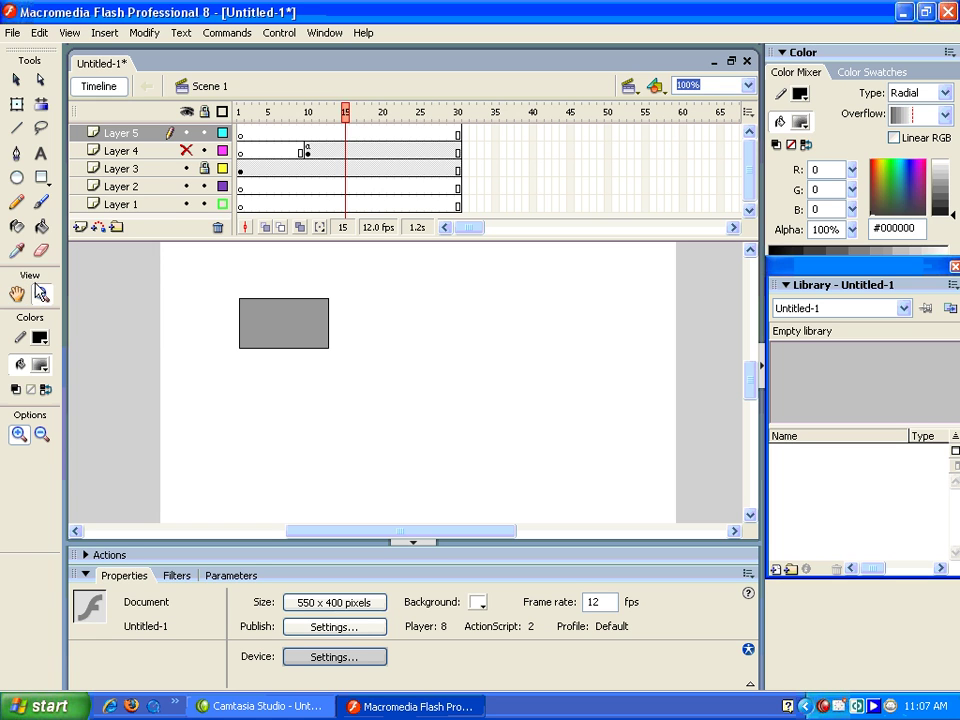
pyautogui.click(22, 80)
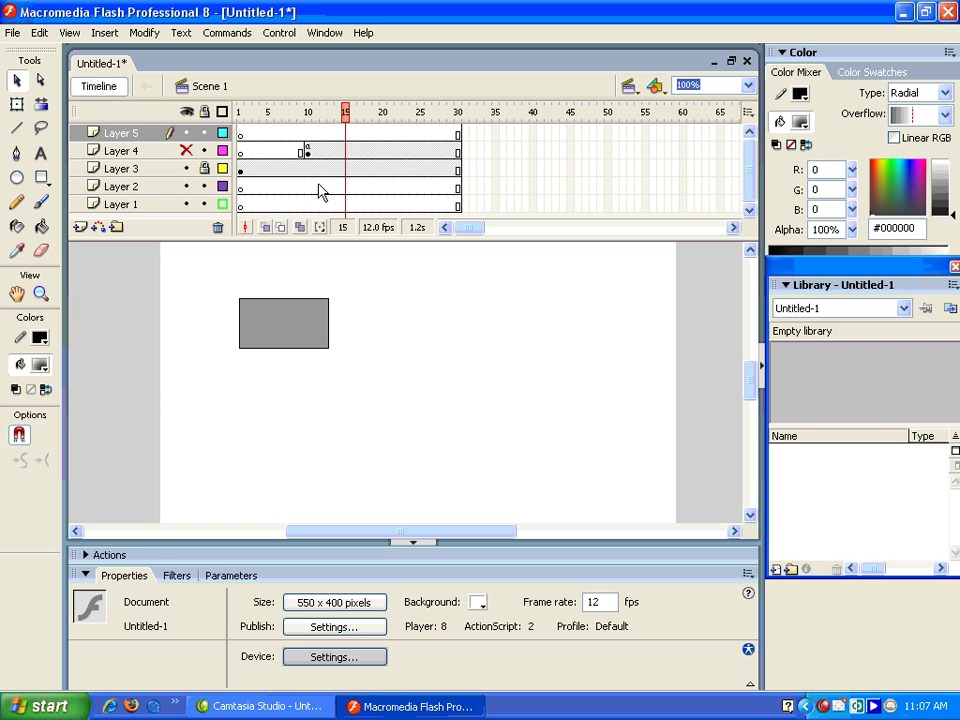
# Select frames 1 and 3 of Layer 3, and scrub the playhead to frame 28 and back to frame 25.
pyautogui.click(239, 171)
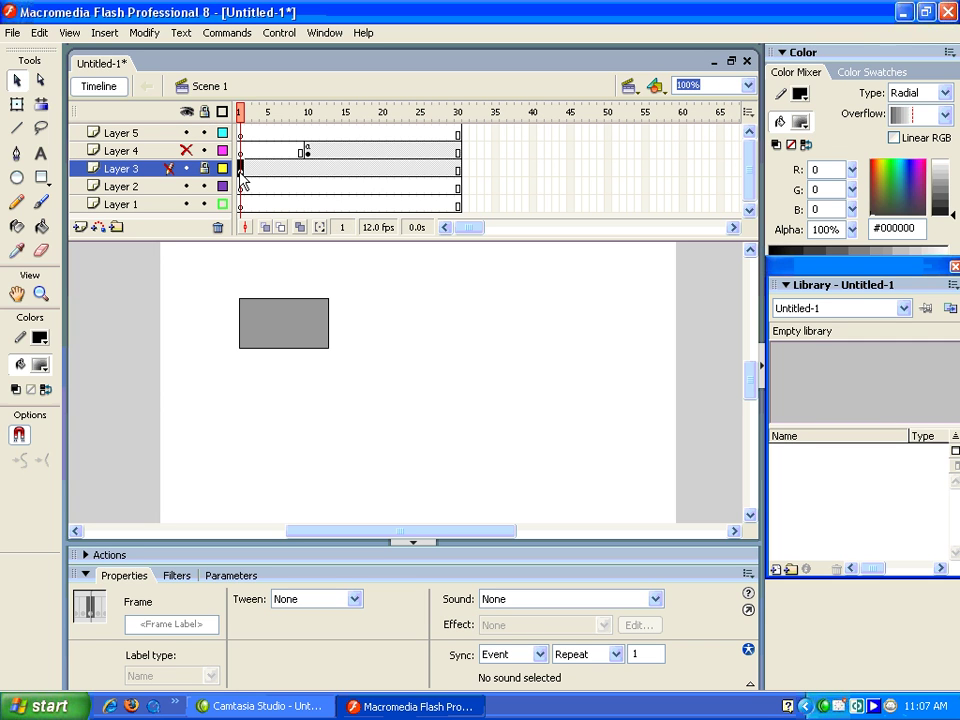
pyautogui.moveTo(241, 171); pyautogui.dragTo(255, 172)
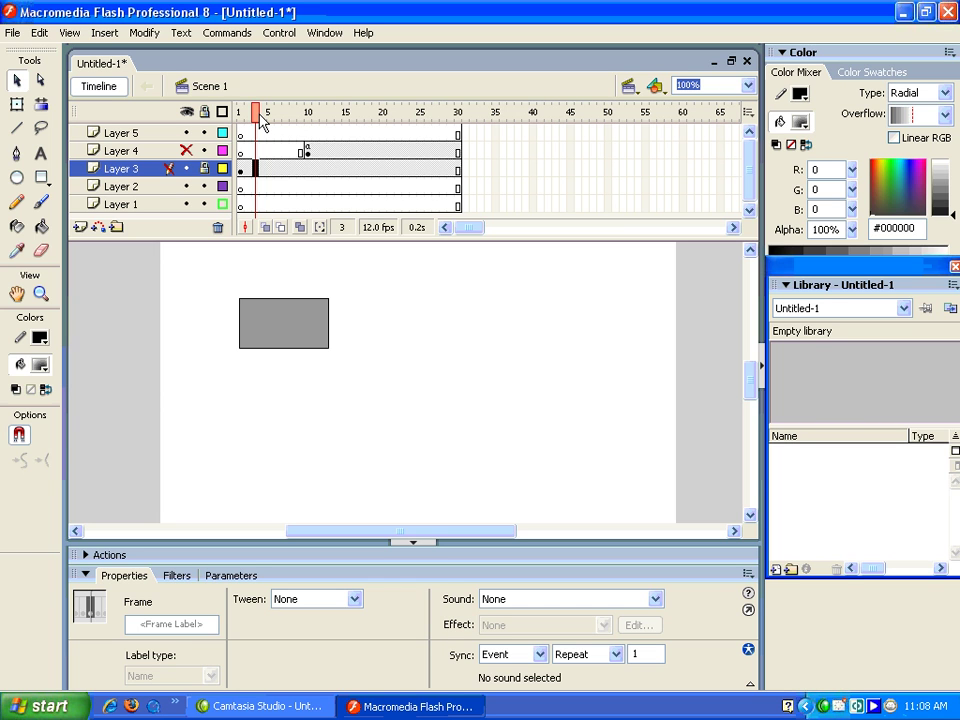
pyautogui.moveTo(260, 120); pyautogui.dragTo(446, 120)
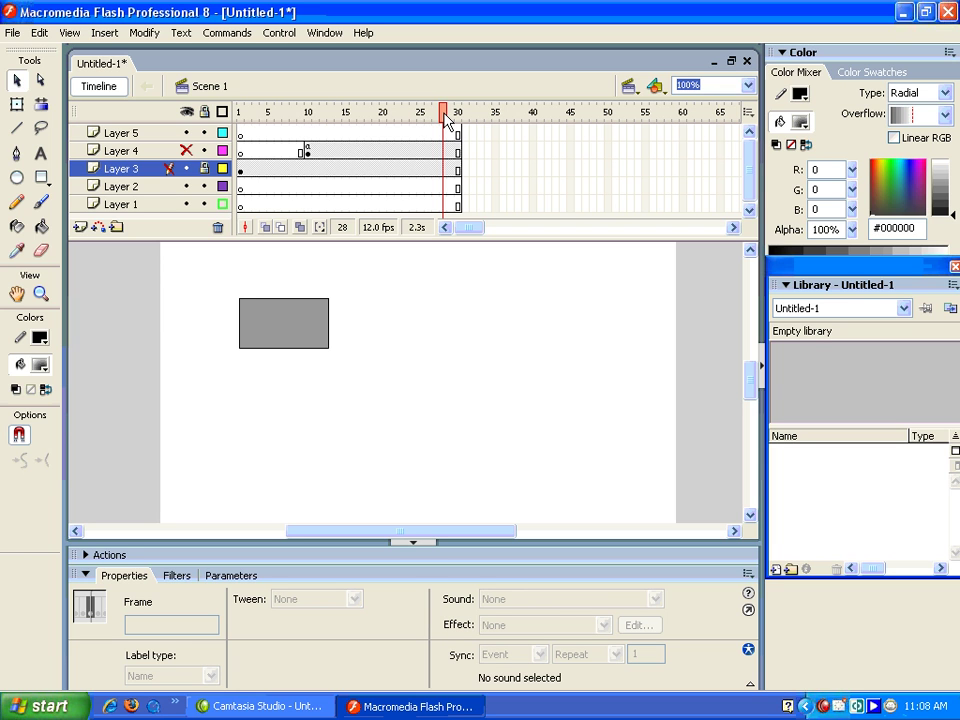
pyautogui.moveTo(446, 120); pyautogui.dragTo(420, 118)
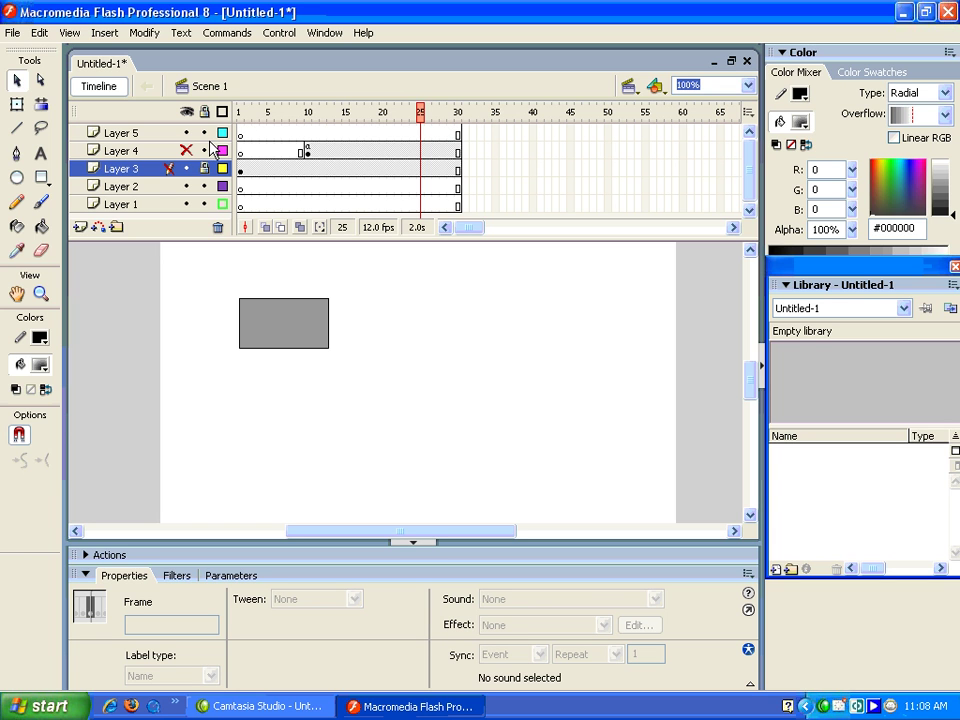
# Select the layers one by one from Layer 1 up to Layer 5, compare Layers 4 and 5, and leave Layer 5 active.
pyautogui.click(175, 204)
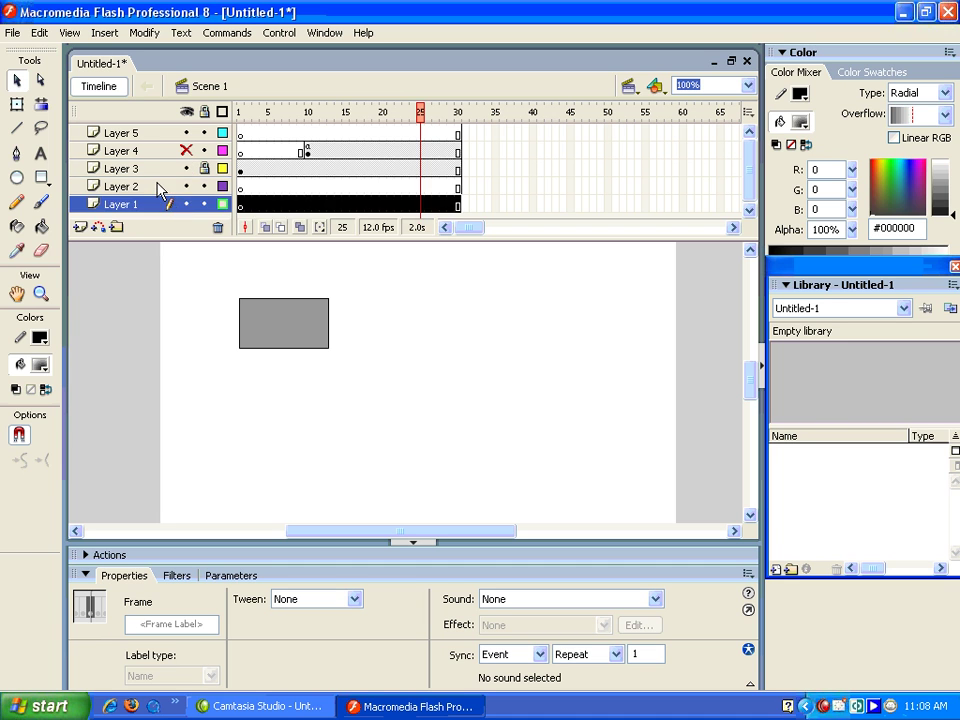
pyautogui.click(159, 186)
pyautogui.click(162, 168)
pyautogui.click(163, 151)
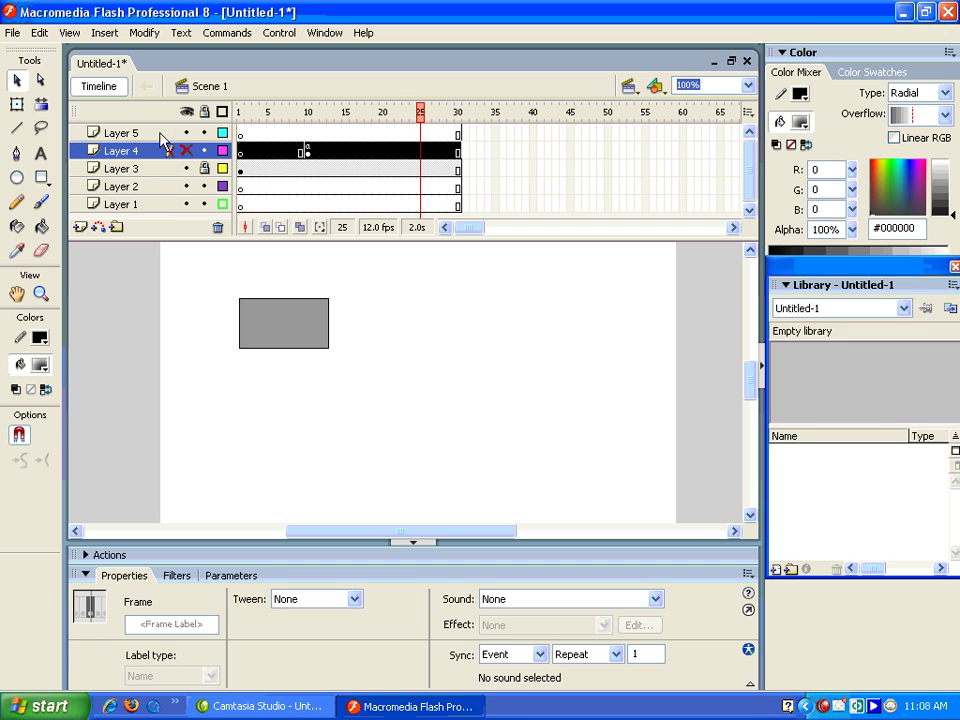
pyautogui.click(162, 134)
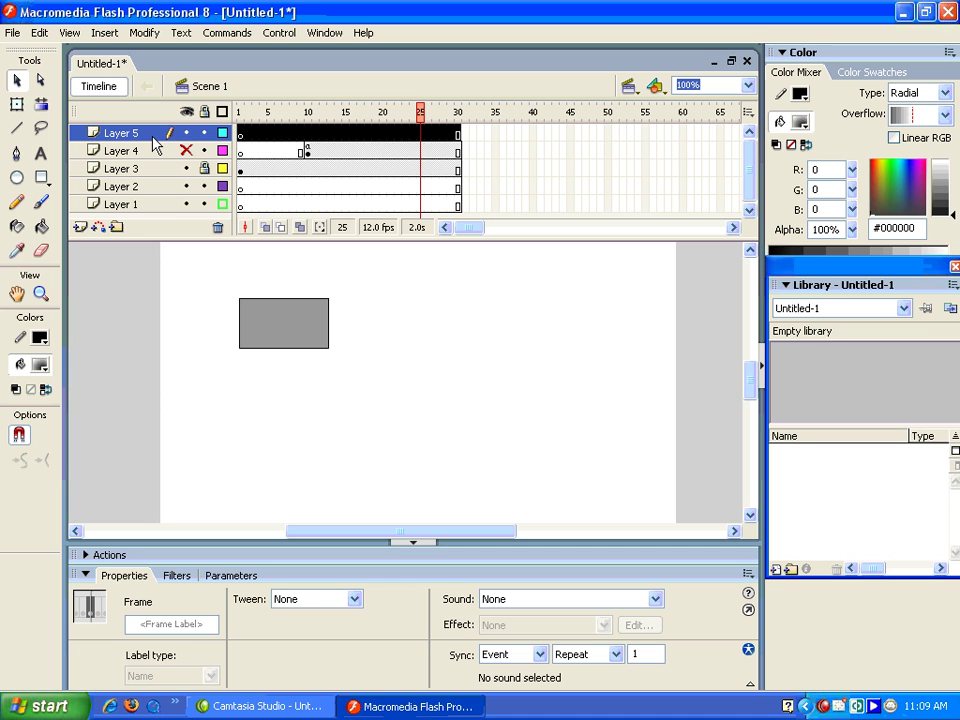
pyautogui.click(420, 312)
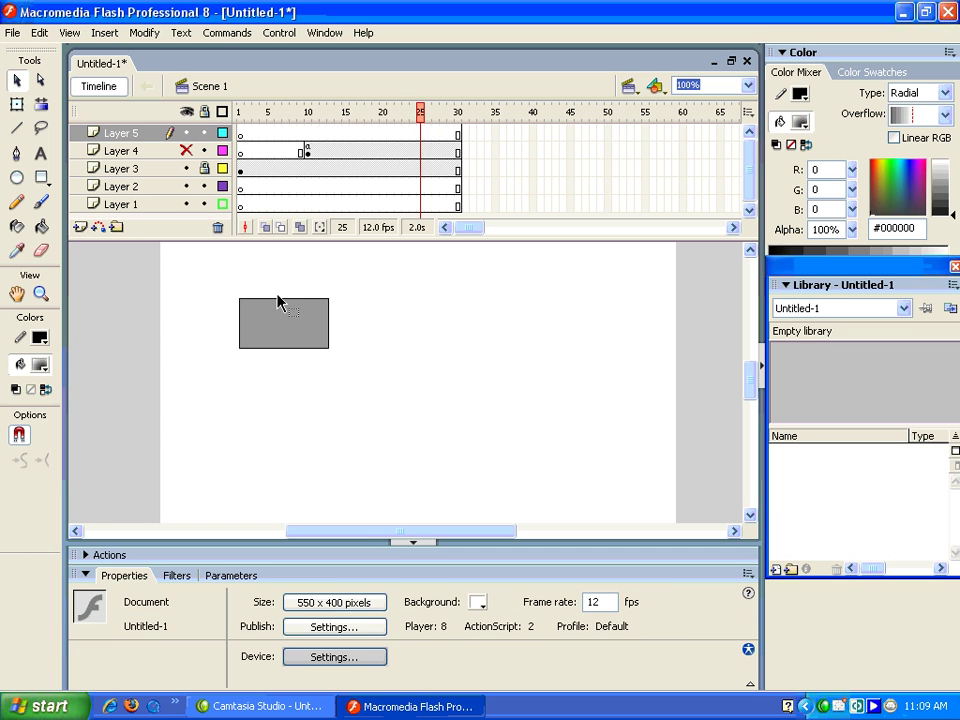
pyautogui.click(145, 133)
pyautogui.click(145, 146)
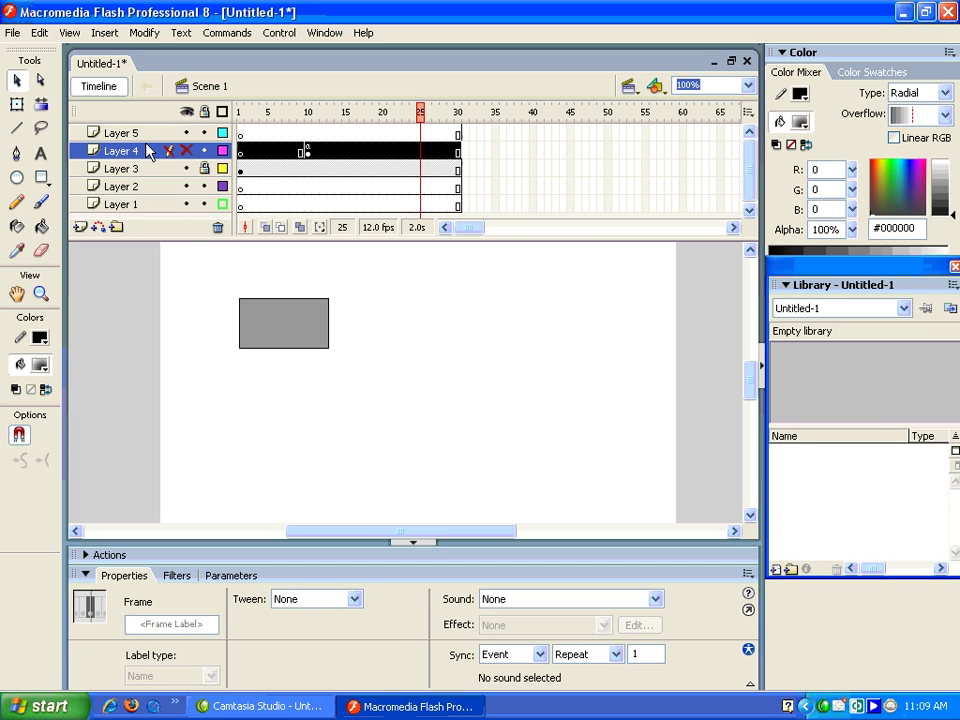
pyautogui.click(146, 133)
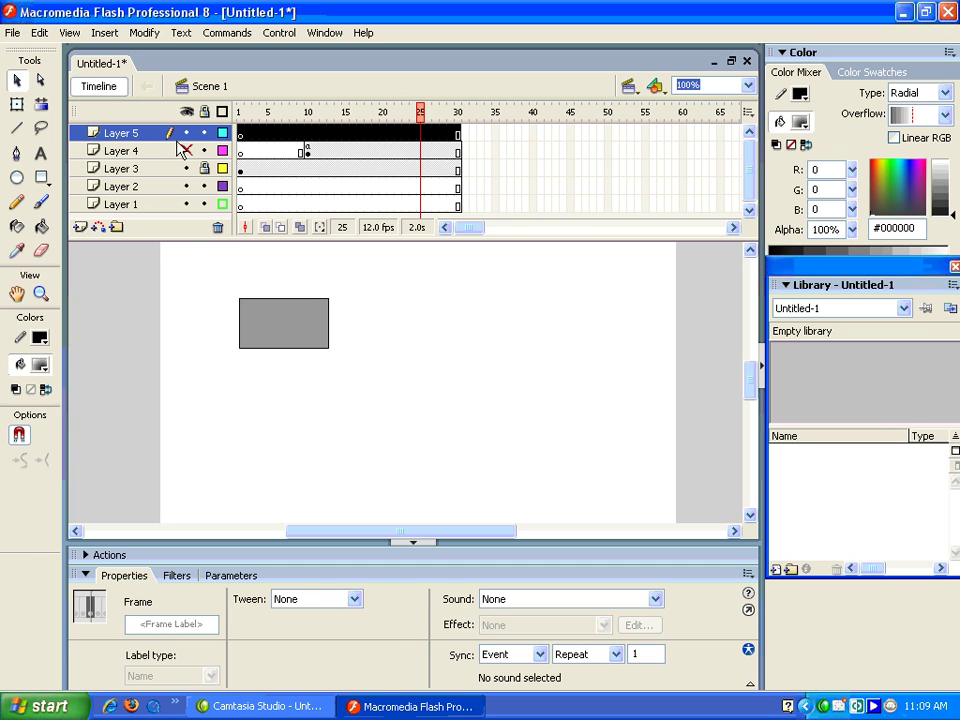